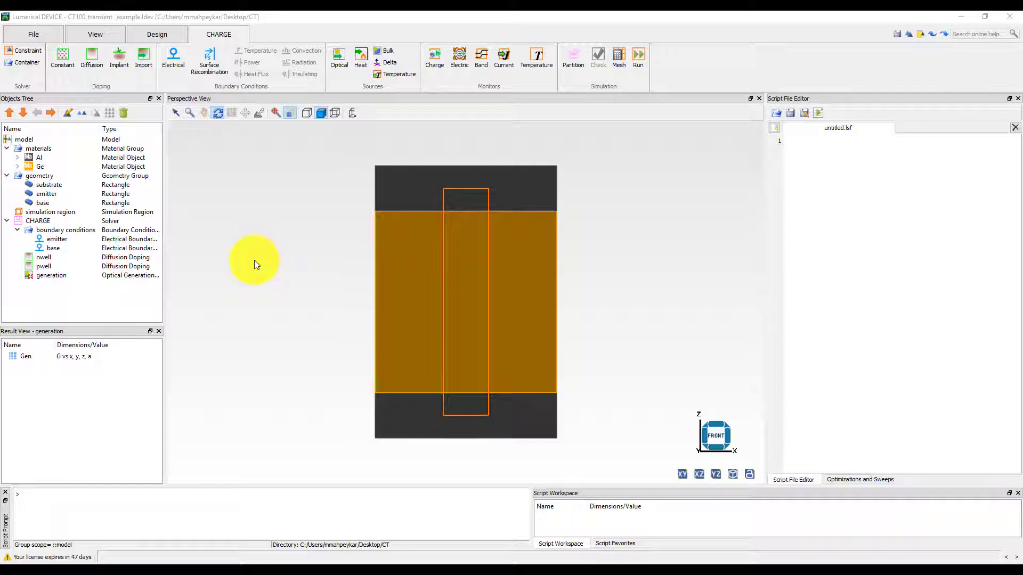
Step: Review the substrate, emitter and base rectangles and Germanium's mobility settings
{"action": "left_click", "coordinate": [53, 184]}
{"action": "left_click", "coordinate": [51, 195]}
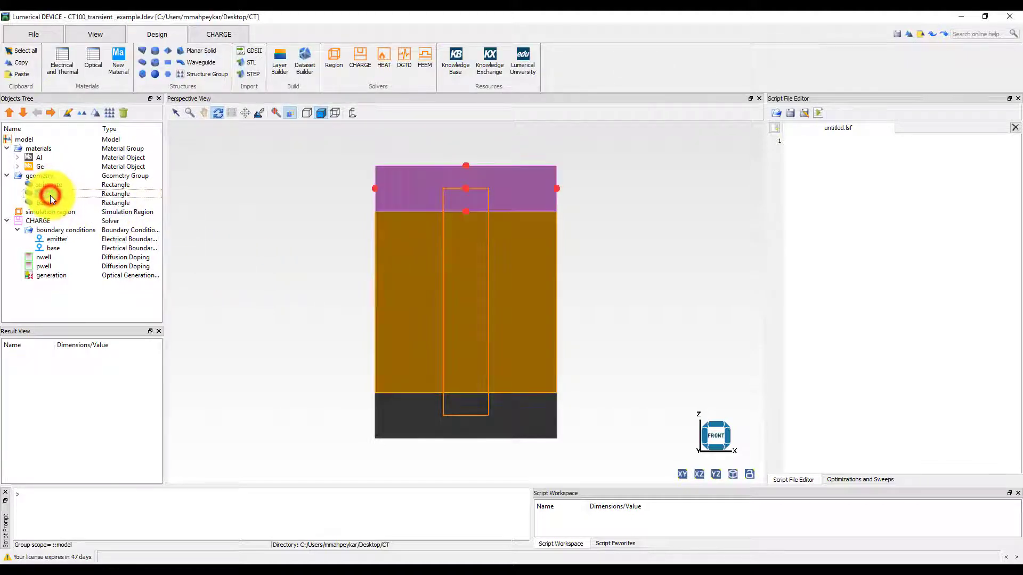
{"action": "left_click", "coordinate": [42, 203]}
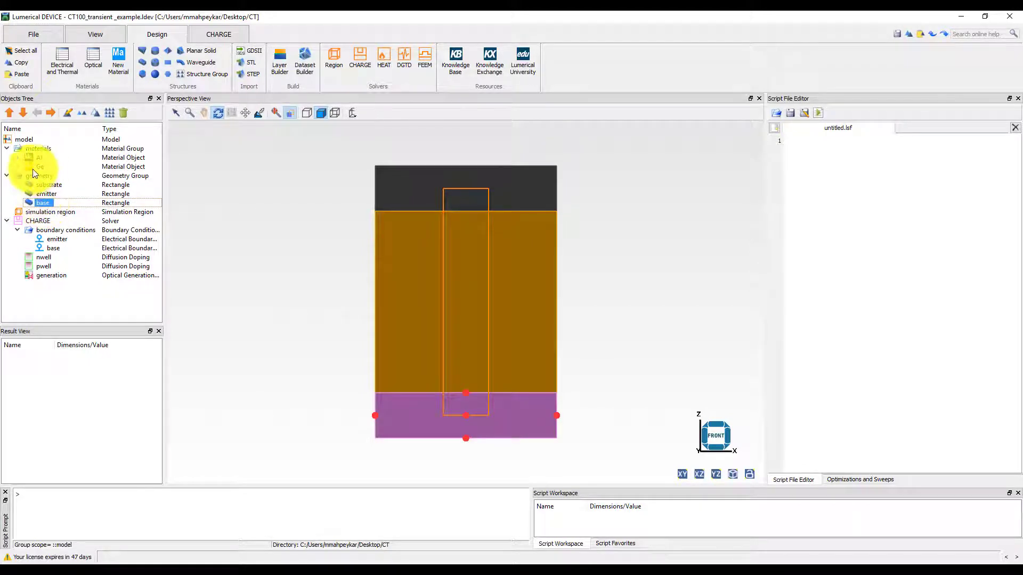
{"action": "left_click", "coordinate": [18, 167]}
{"action": "left_click", "coordinate": [64, 175]}
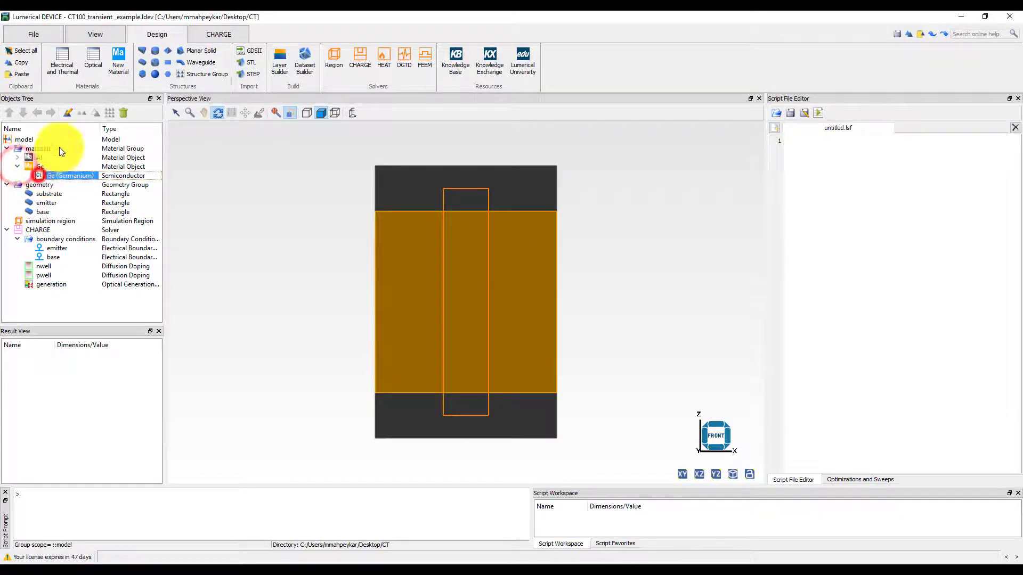
{"action": "left_click", "coordinate": [69, 114]}
{"action": "left_click", "coordinate": [383, 156]}
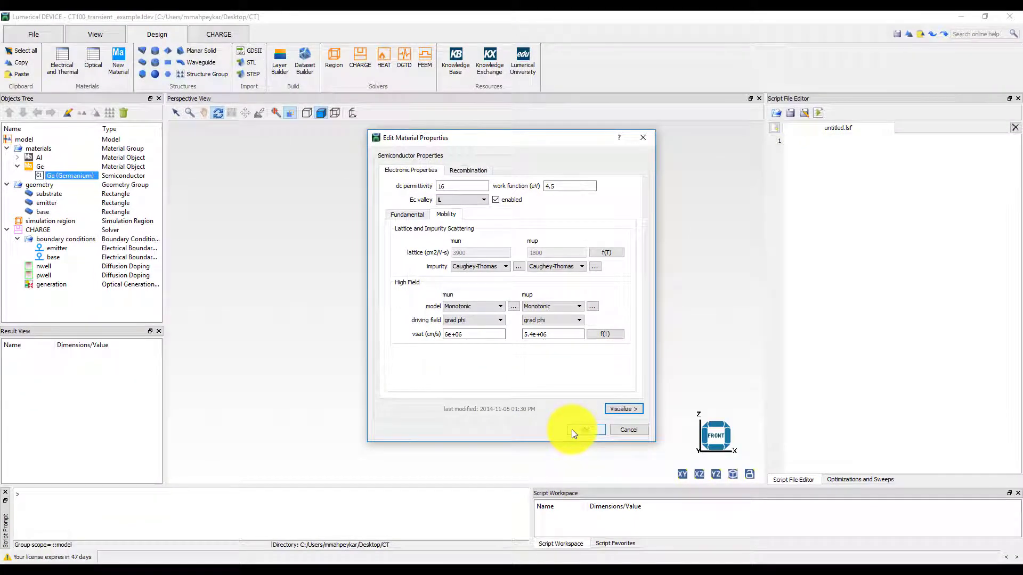
{"action": "left_click", "coordinate": [571, 430]}
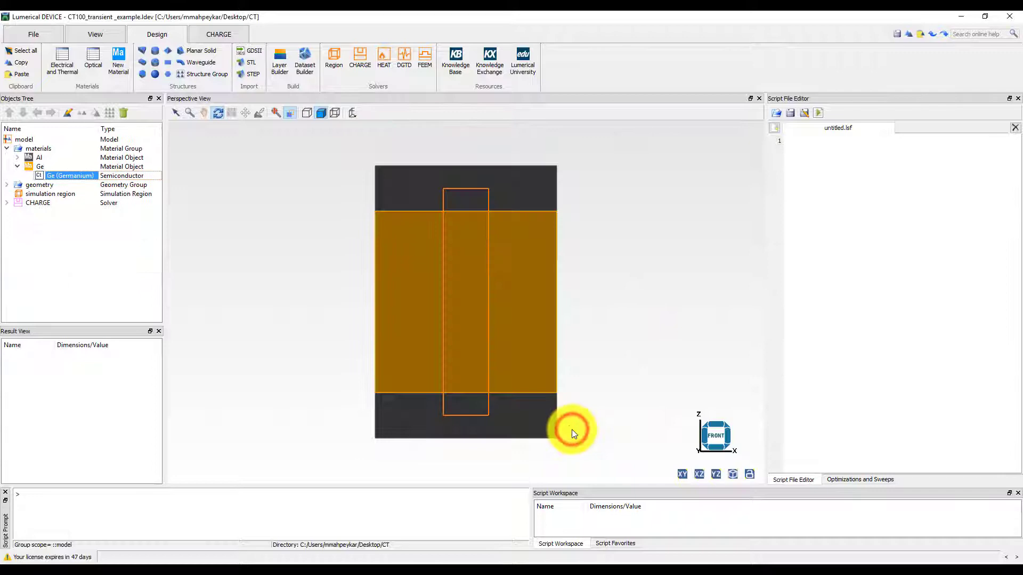
Step: Review the CHARGE solver's transient simulation controls
{"action": "right_click", "coordinate": [39, 203]}
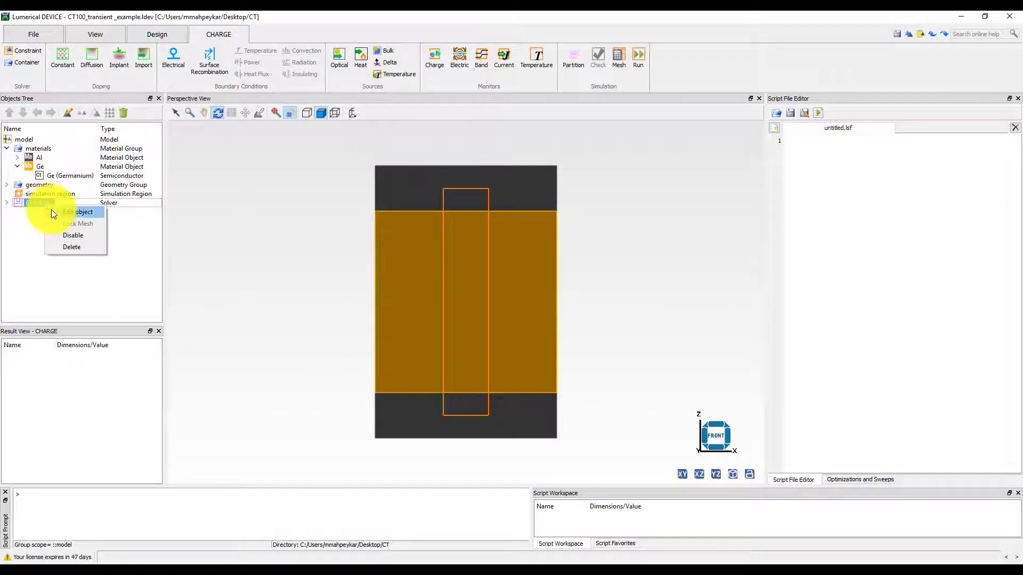
{"action": "left_click", "coordinate": [54, 210]}
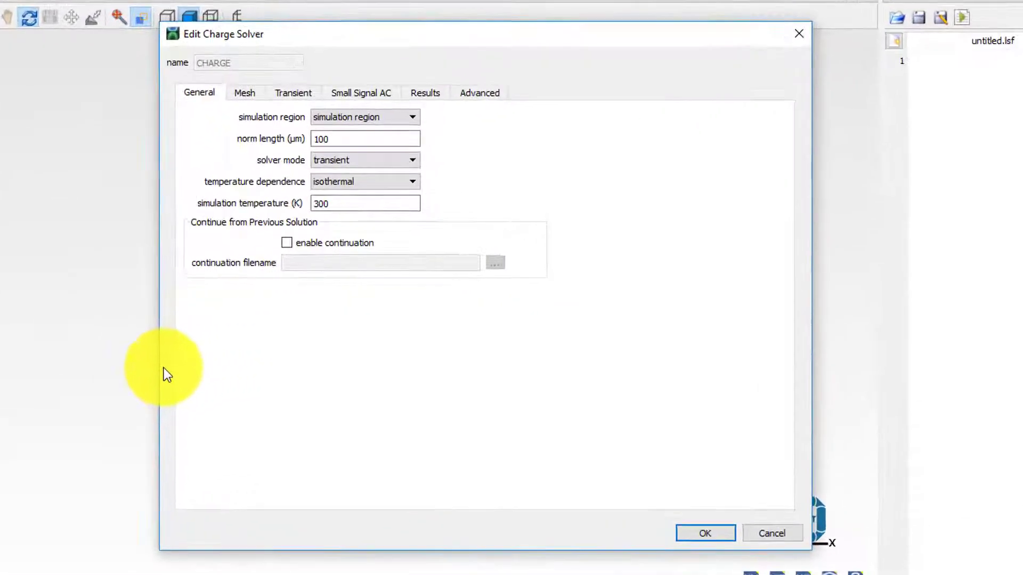
{"action": "left_click", "coordinate": [287, 89]}
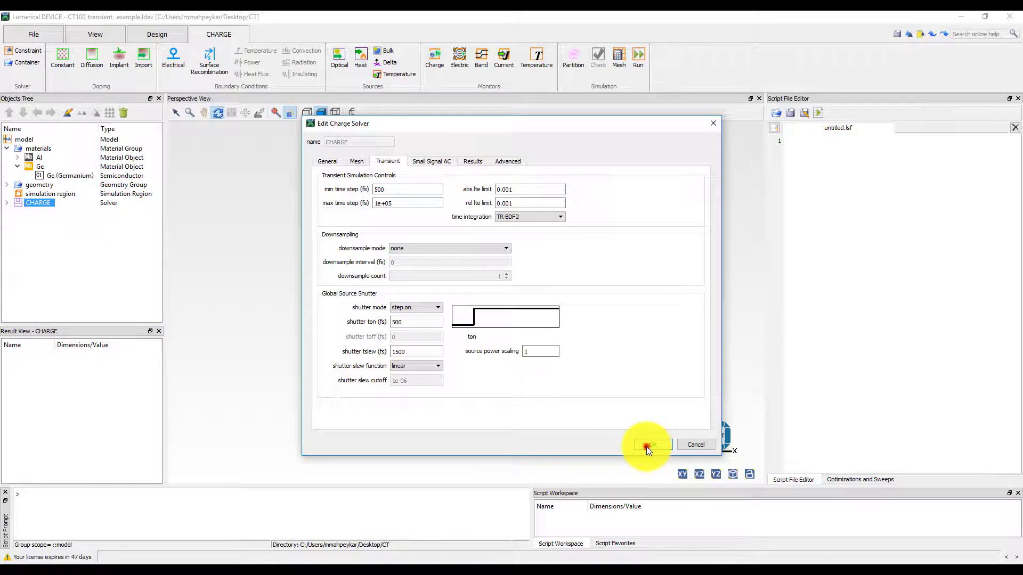
{"action": "left_click", "coordinate": [647, 446]}
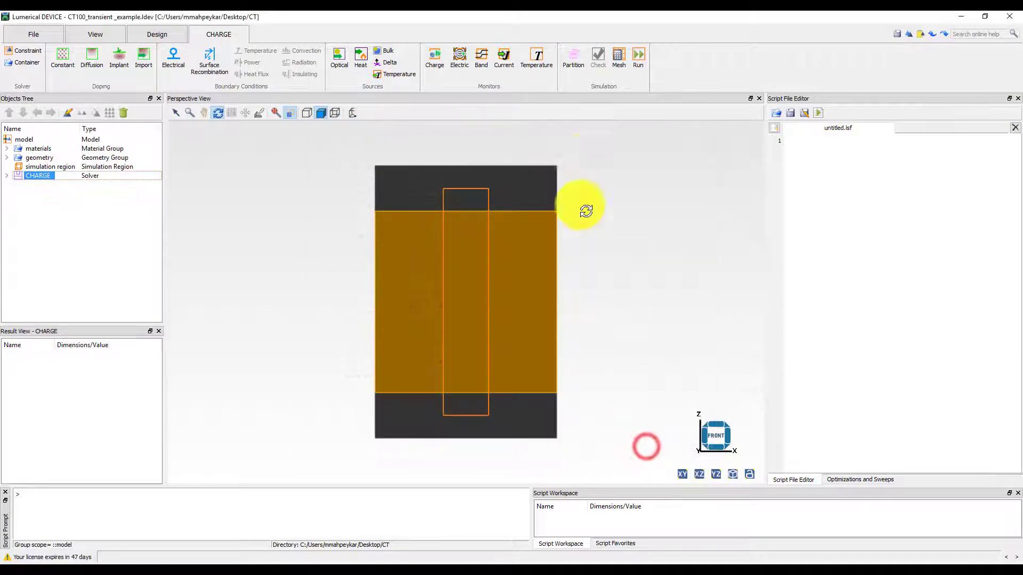
Step: Return to layout mode and select the emitter and base contacts under CHARGE boundary conditions
{"action": "left_click", "coordinate": [574, 64]}
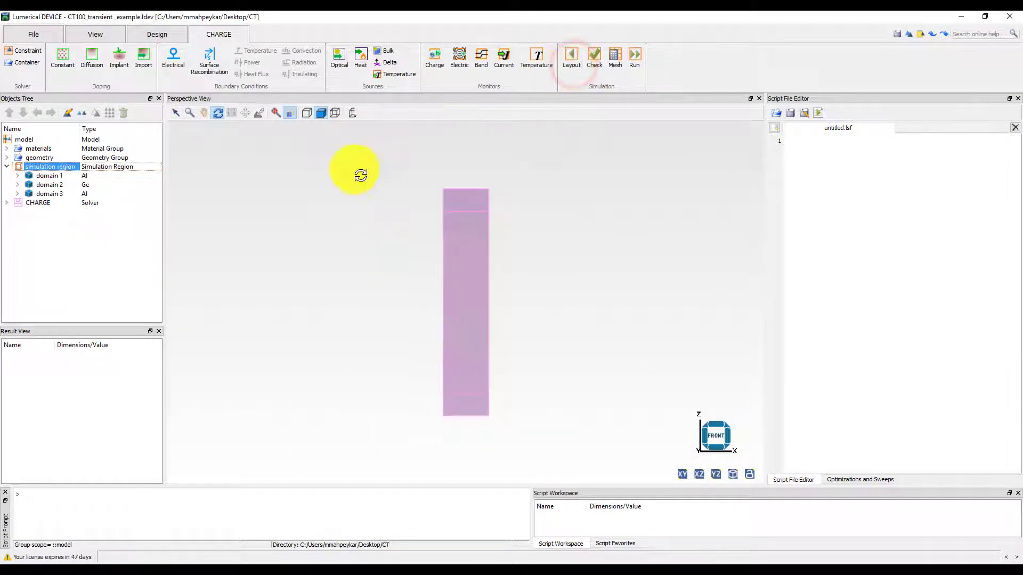
{"action": "left_click", "coordinate": [7, 203]}
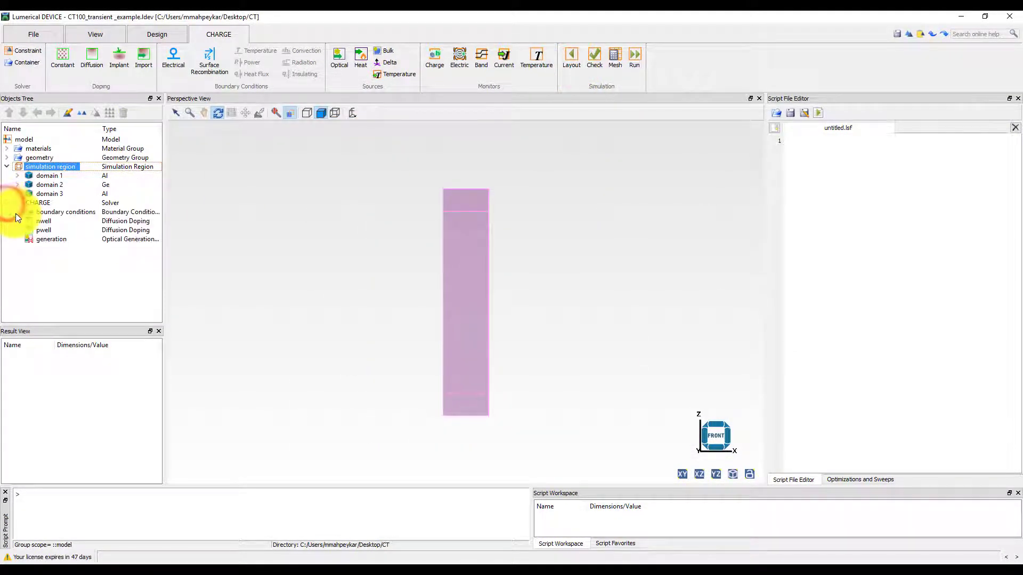
{"action": "left_click", "coordinate": [30, 211]}
{"action": "left_click", "coordinate": [62, 222]}
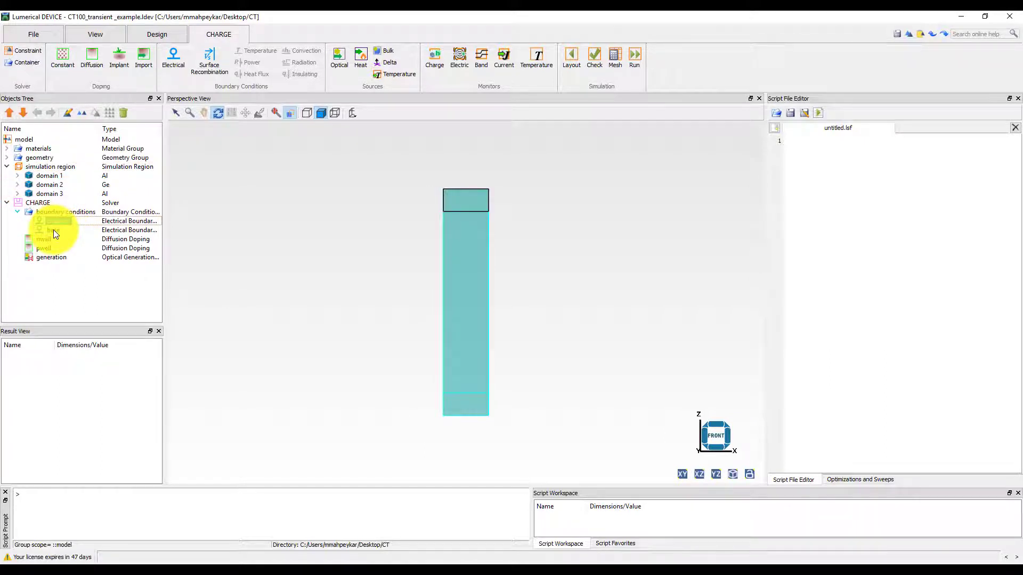
{"action": "left_click", "coordinate": [54, 230]}
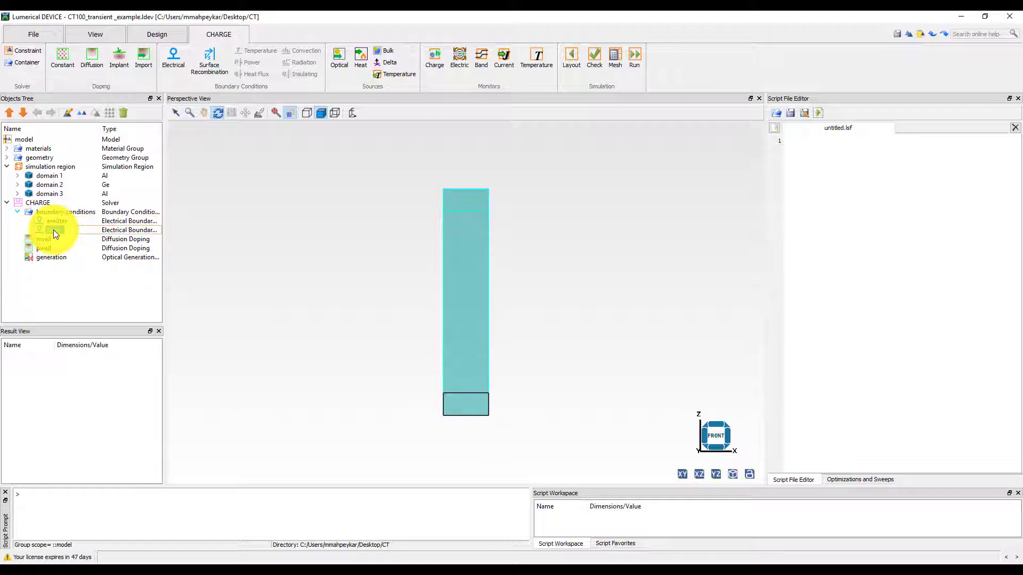
Step: Check the base contact's Geometry solid, then highlight the nwell and pwell doping regions
{"action": "right_click", "coordinate": [54, 229]}
{"action": "left_click", "coordinate": [105, 237]}
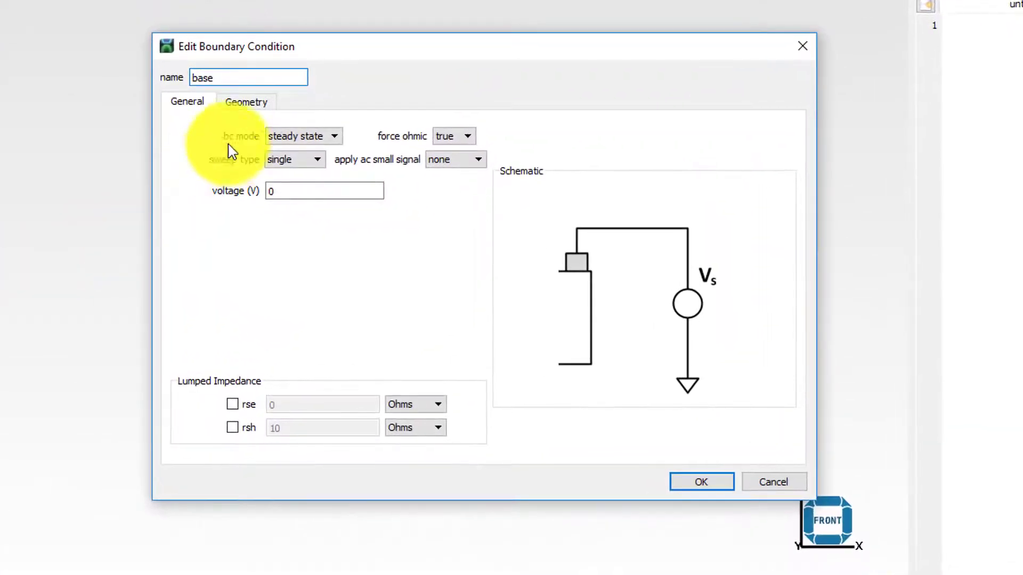
{"action": "left_click", "coordinate": [285, 129]}
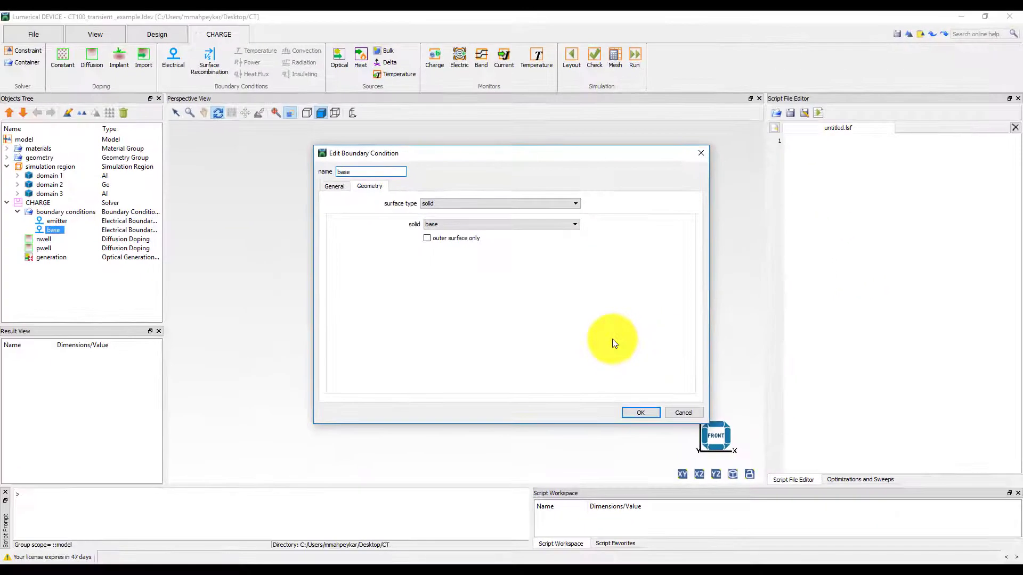
{"action": "left_click", "coordinate": [640, 412]}
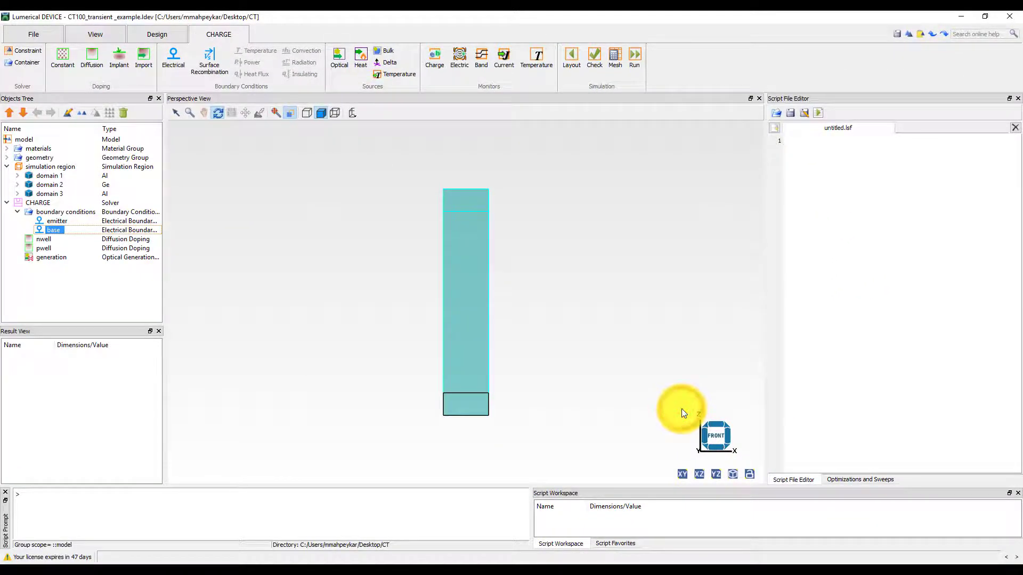
{"action": "left_click", "coordinate": [48, 241]}
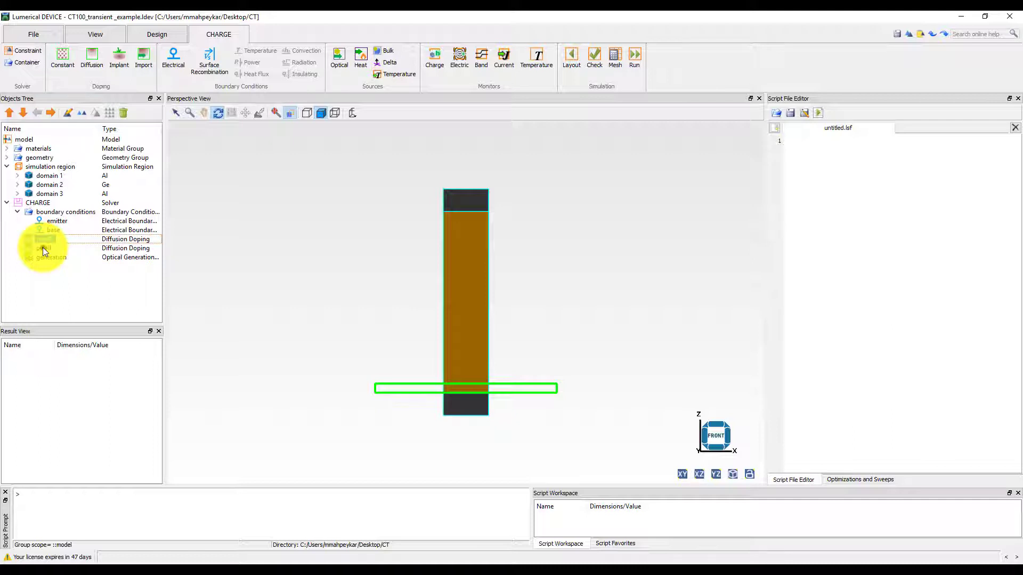
{"action": "left_click", "coordinate": [43, 247]}
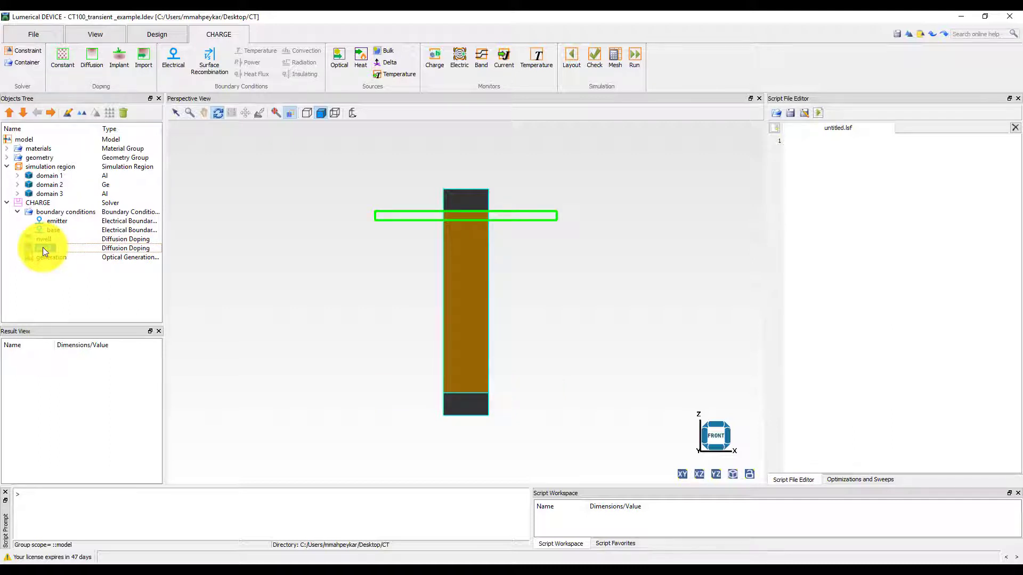
Step: Keep the emitter contact as a transient -2 V source from 0 to 200000 fs
{"action": "right_click", "coordinate": [54, 219]}
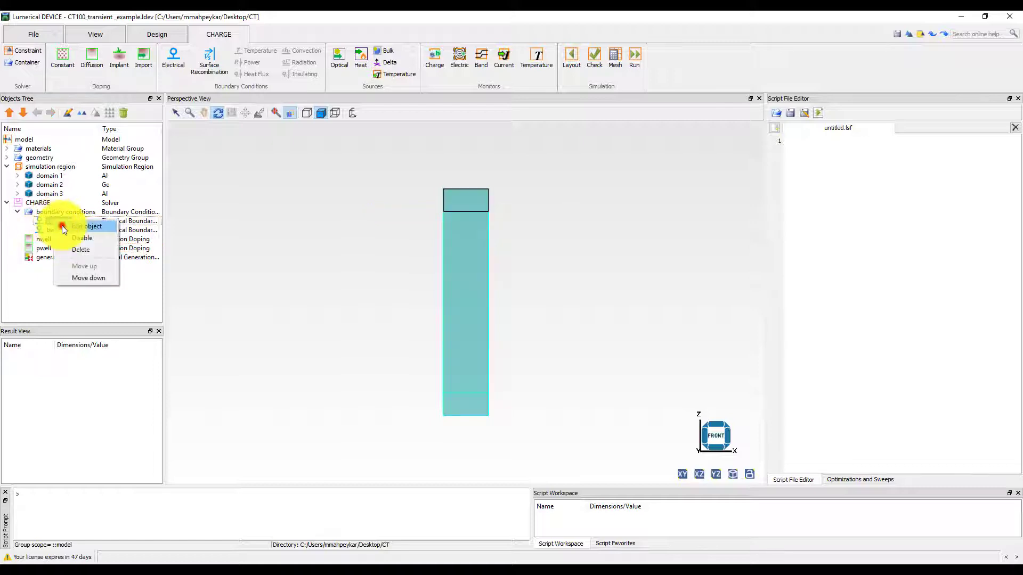
{"action": "left_click", "coordinate": [96, 225]}
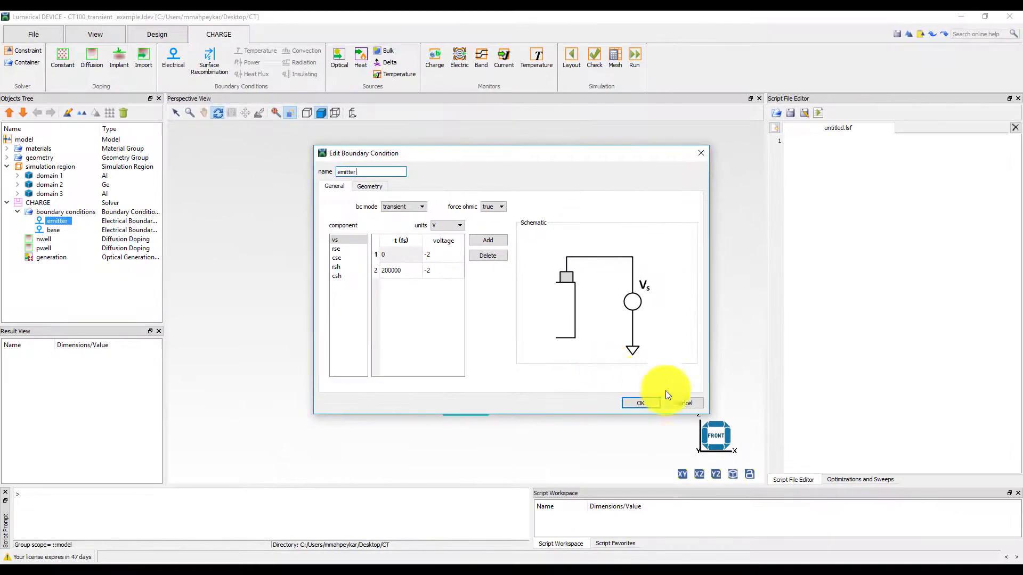
{"action": "left_click", "coordinate": [640, 404]}
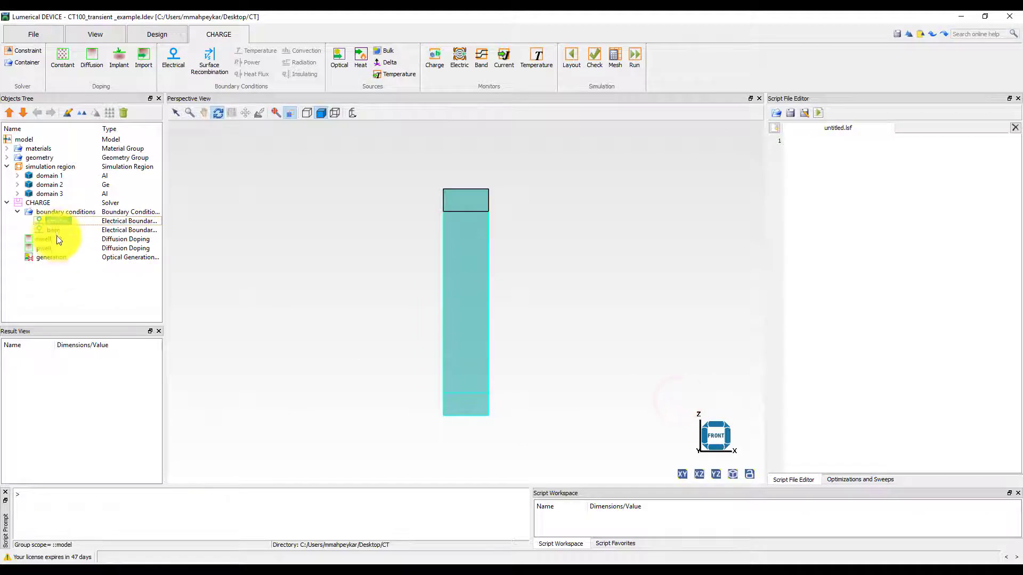
Step: Review the base contact settings without changes, then select the optical generation source
{"action": "double_click", "coordinate": [53, 230]}
{"action": "left_click", "coordinate": [680, 409]}
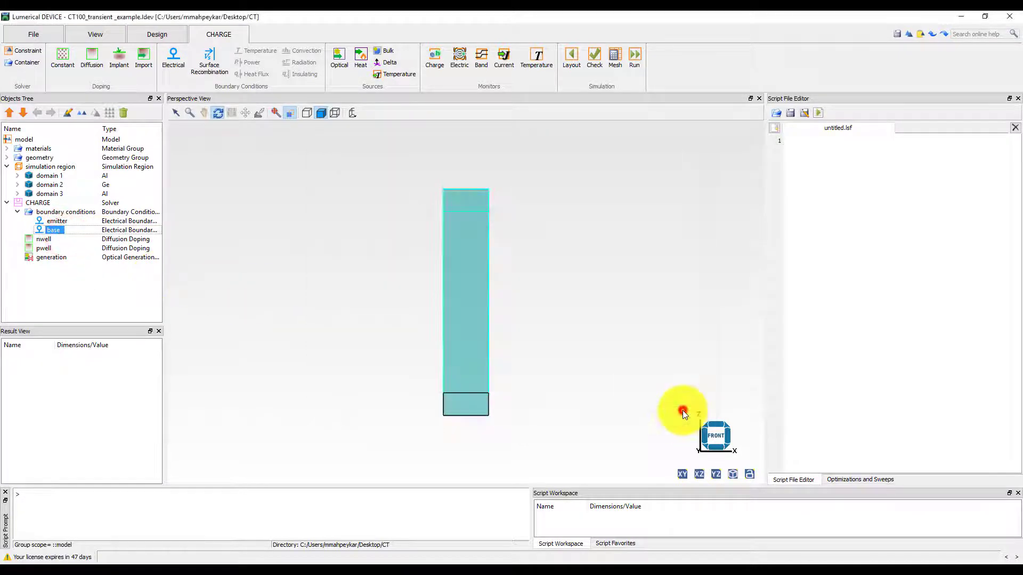
{"action": "left_click", "coordinate": [58, 260]}
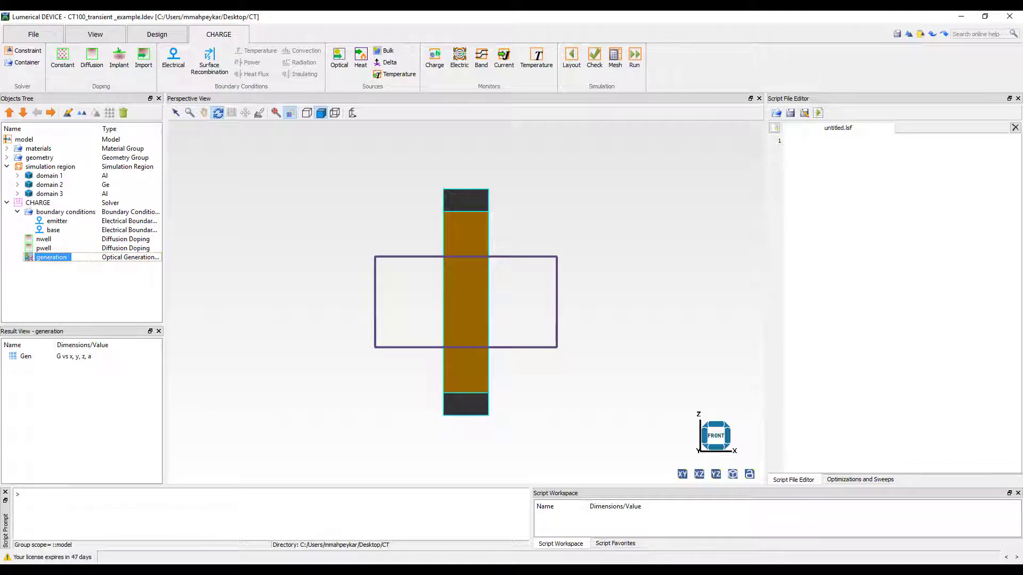
Step: Run the transient simulation and plot base current I, removing In, Ip, Id, Vs and Vc
{"action": "left_click", "coordinate": [634, 59]}
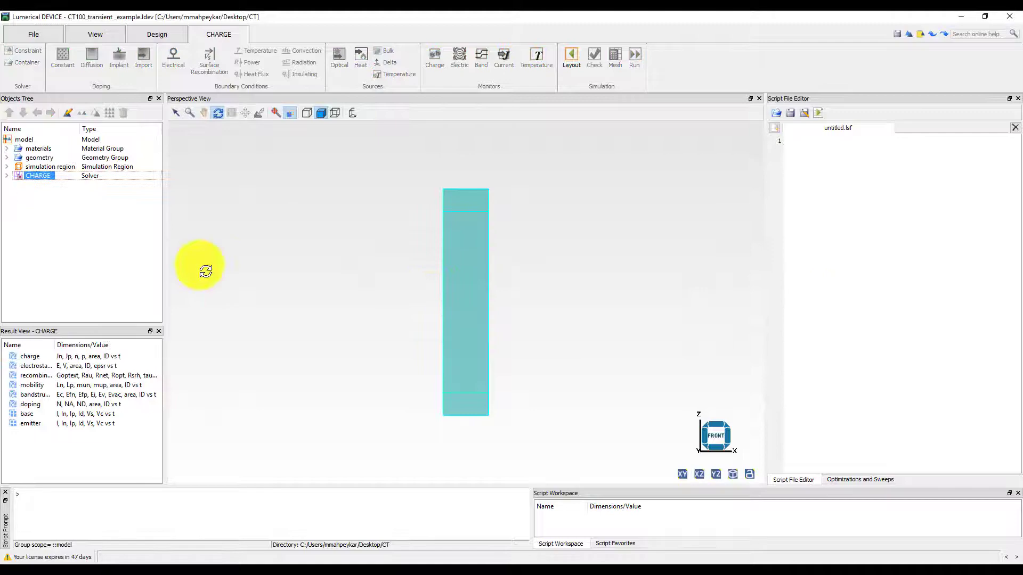
{"action": "right_click", "coordinate": [32, 175]}
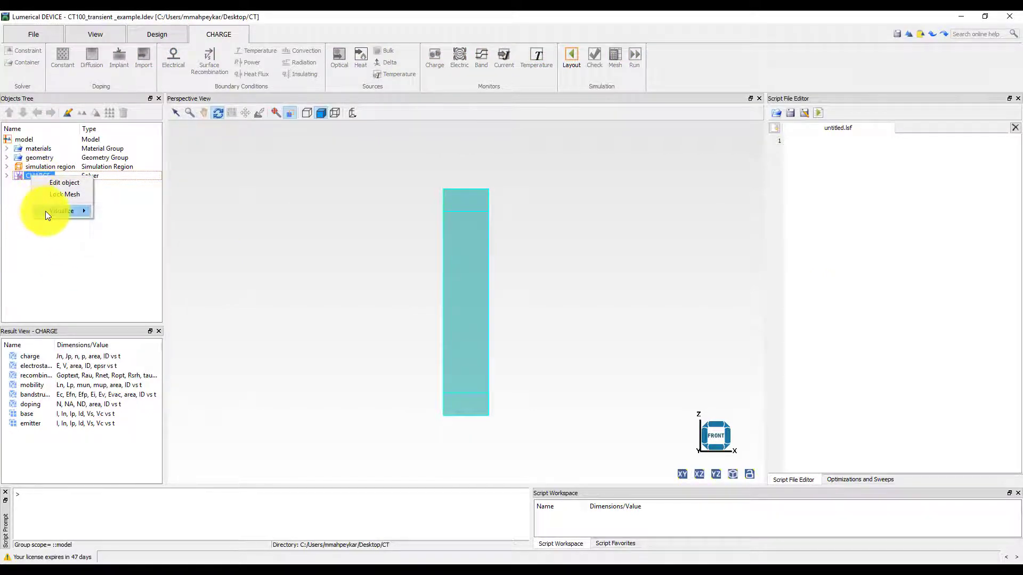
{"action": "mouse_move", "coordinate": [65, 211]}
{"action": "left_click", "coordinate": [122, 223]}
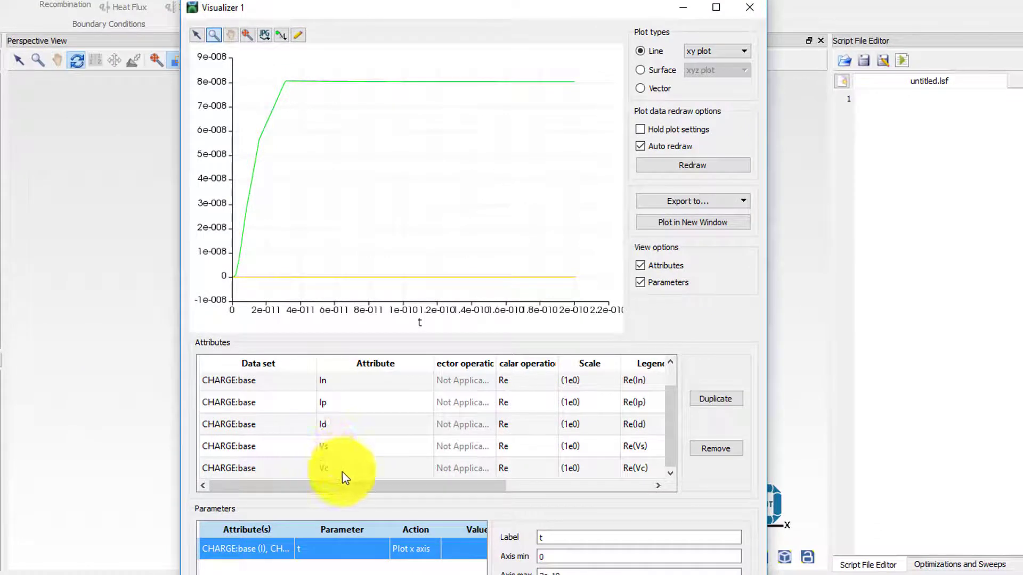
{"action": "left_click", "coordinate": [348, 472]}
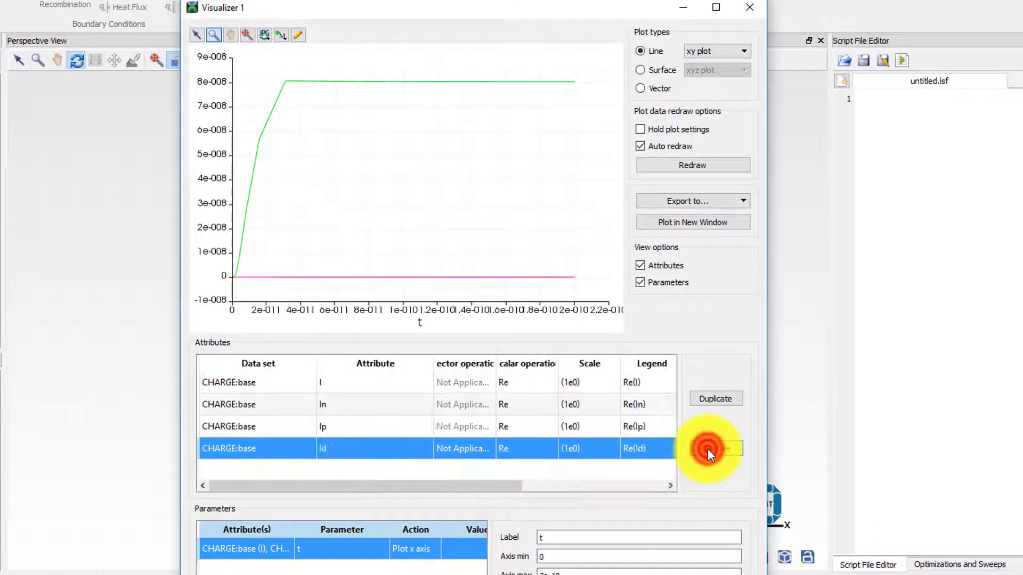
{"action": "left_click", "coordinate": [707, 453]}
{"action": "left_click", "coordinate": [707, 453]}
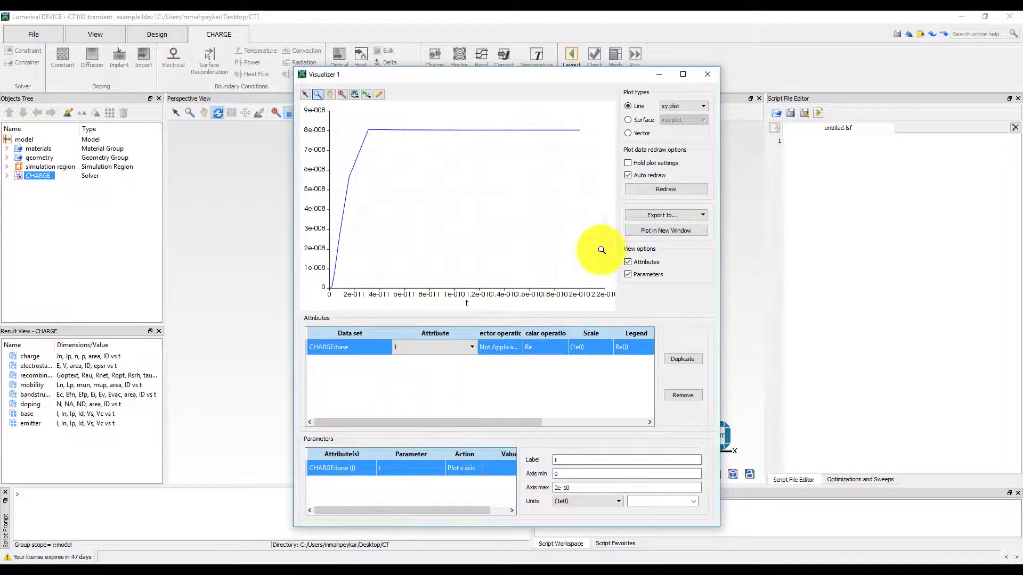
Step: Close the plot and run CT100_transient_example.lsf to plot normalized response against -3 dB
{"action": "left_click", "coordinate": [707, 74]}
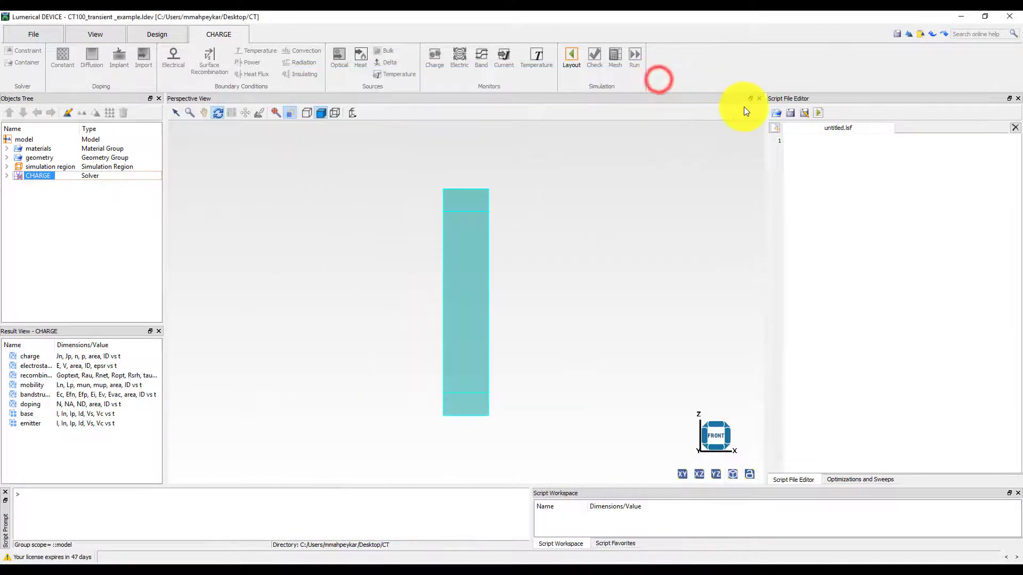
{"action": "left_click", "coordinate": [776, 113]}
{"action": "double_click", "coordinate": [60, 109]}
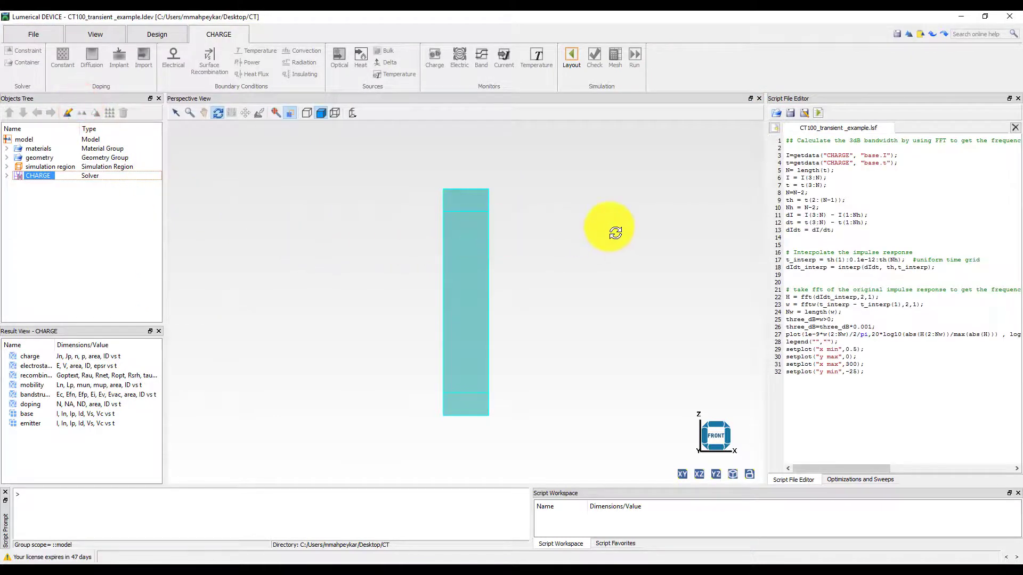
{"action": "left_click", "coordinate": [819, 113]}
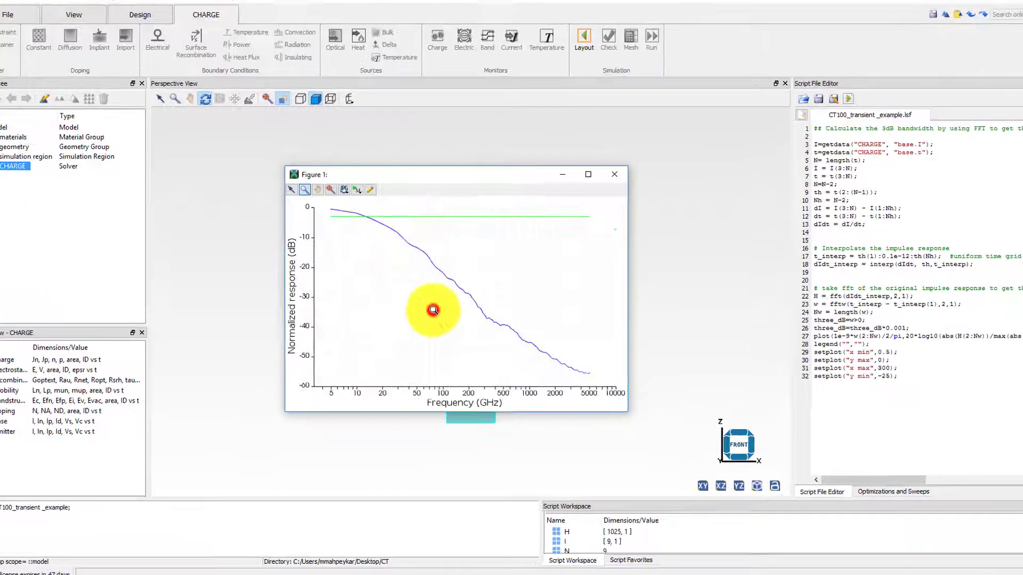
{"action": "double_click", "coordinate": [456, 307]}
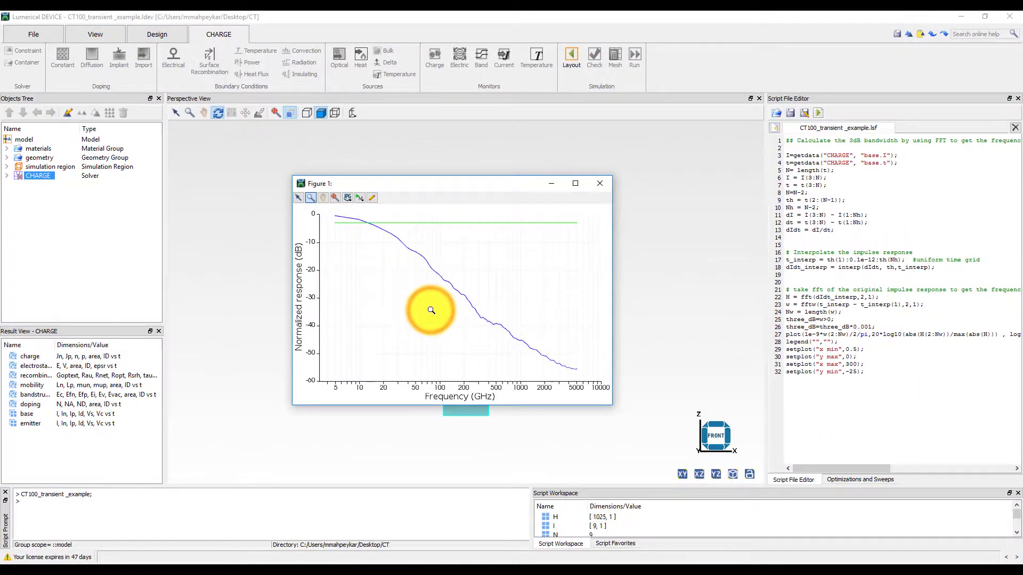
Step: In layout mode, change germanium's high-field mobility model
{"action": "left_click", "coordinate": [571, 56]}
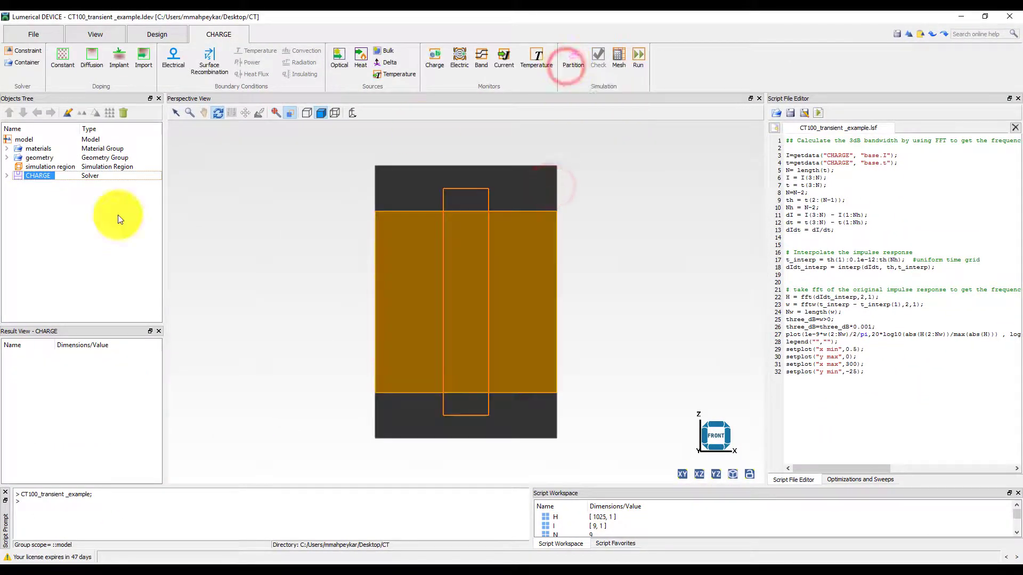
{"action": "double_click", "coordinate": [16, 149]}
{"action": "left_click", "coordinate": [47, 176]}
{"action": "left_click", "coordinate": [69, 113]}
{"action": "left_click", "coordinate": [444, 214]}
{"action": "left_click", "coordinate": [464, 307]}
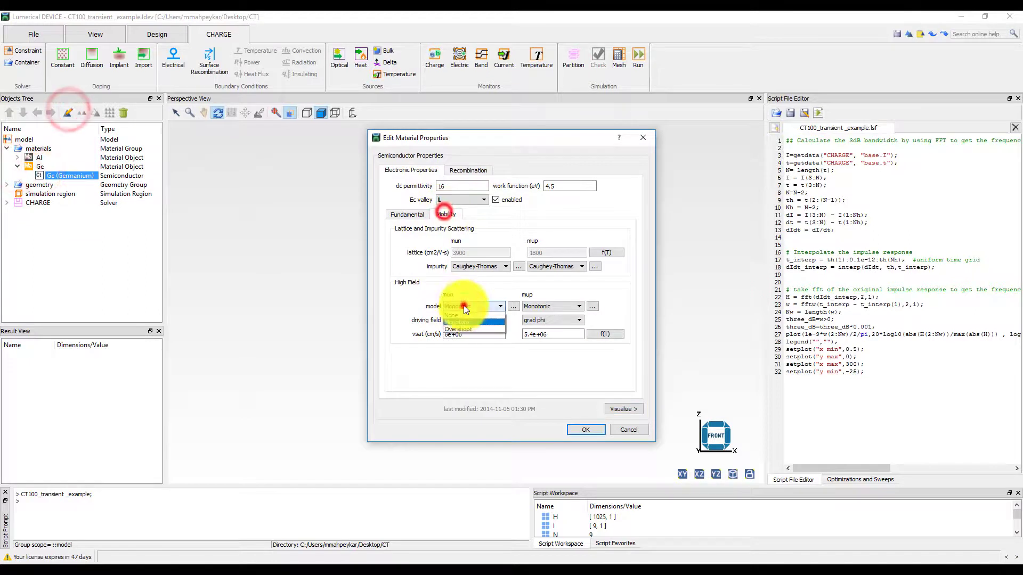
{"action": "left_click", "coordinate": [585, 430]}
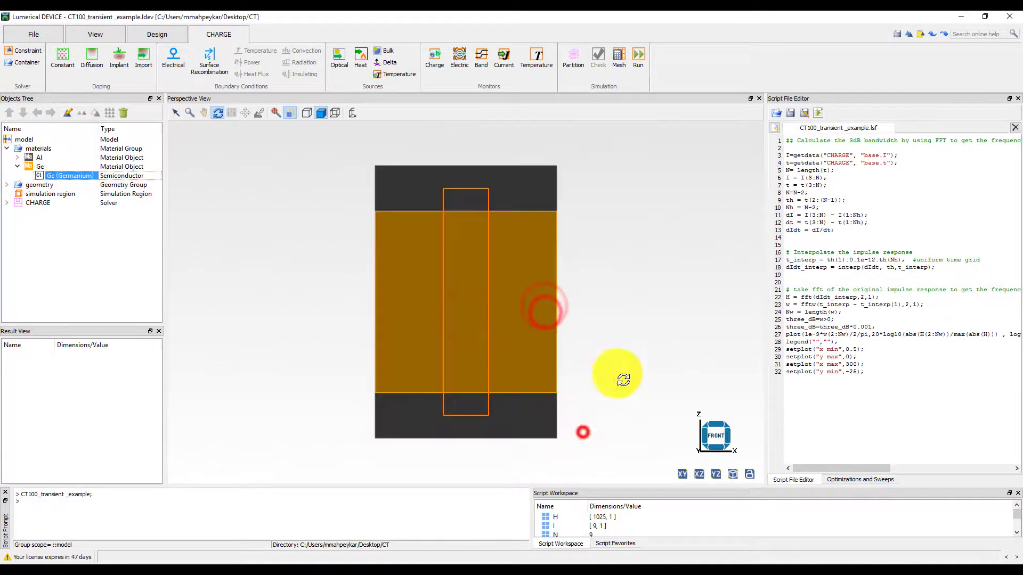
Step: Rerun the simulation and bandwidth script, placing Figure 1 and Figure 2 side by side
{"action": "left_click", "coordinate": [642, 62]}
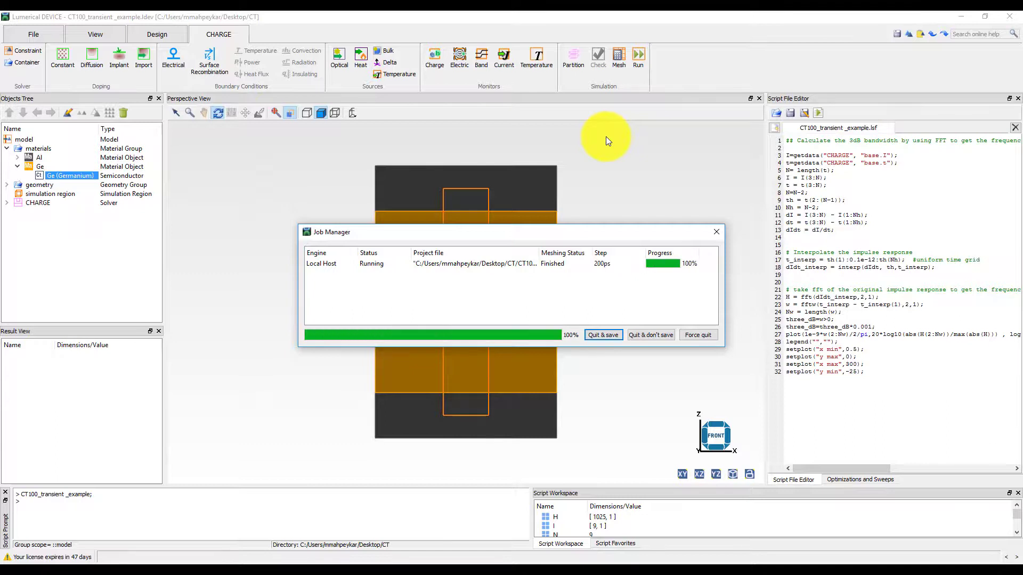
{"action": "left_click", "coordinate": [818, 113]}
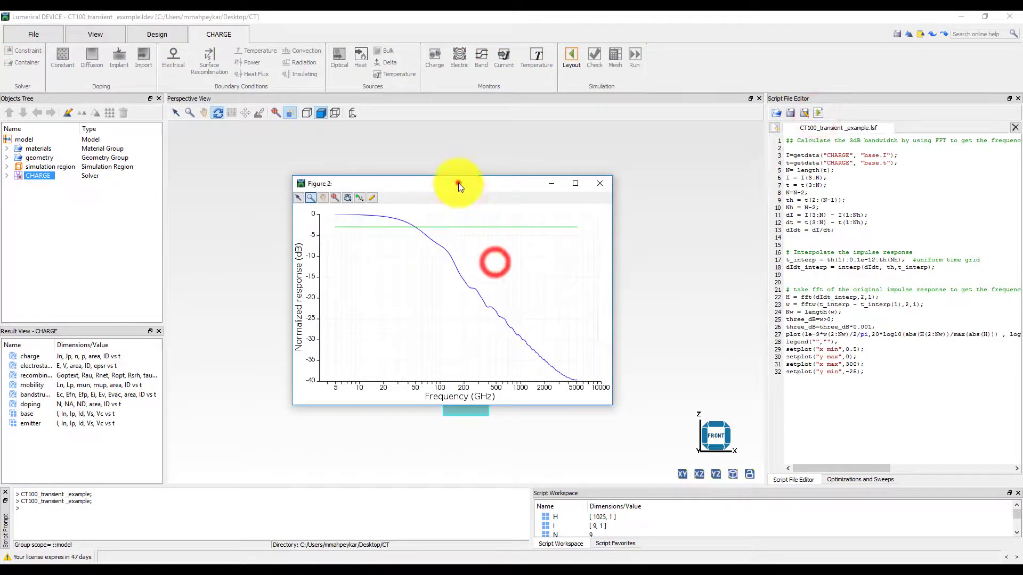
{"action": "left_click_drag", "start_coordinate": [458, 183], "coordinate": [632, 174]}
{"action": "left_click", "coordinate": [410, 548]}
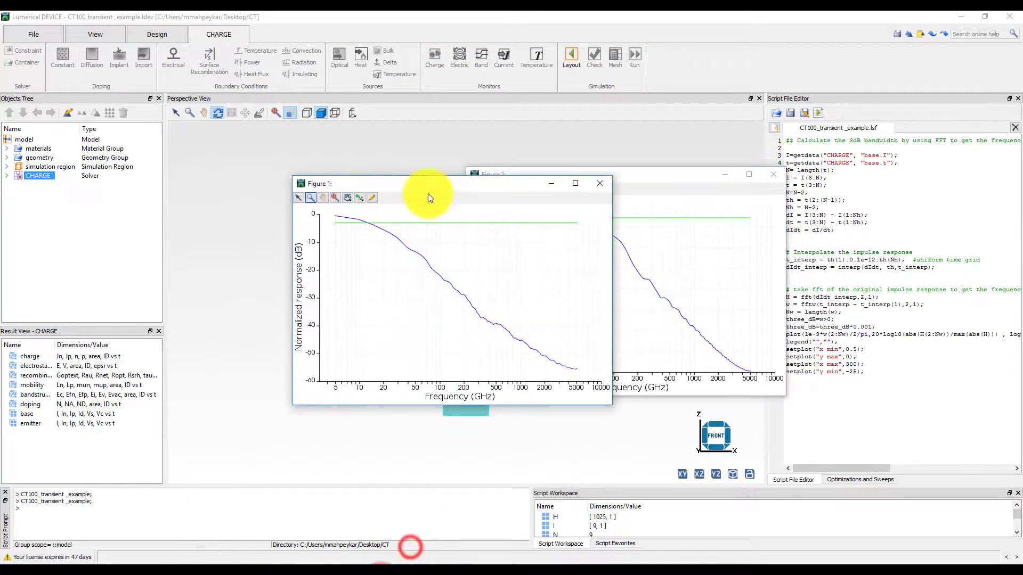
{"action": "left_click_drag", "start_coordinate": [427, 188], "coordinate": [296, 175]}
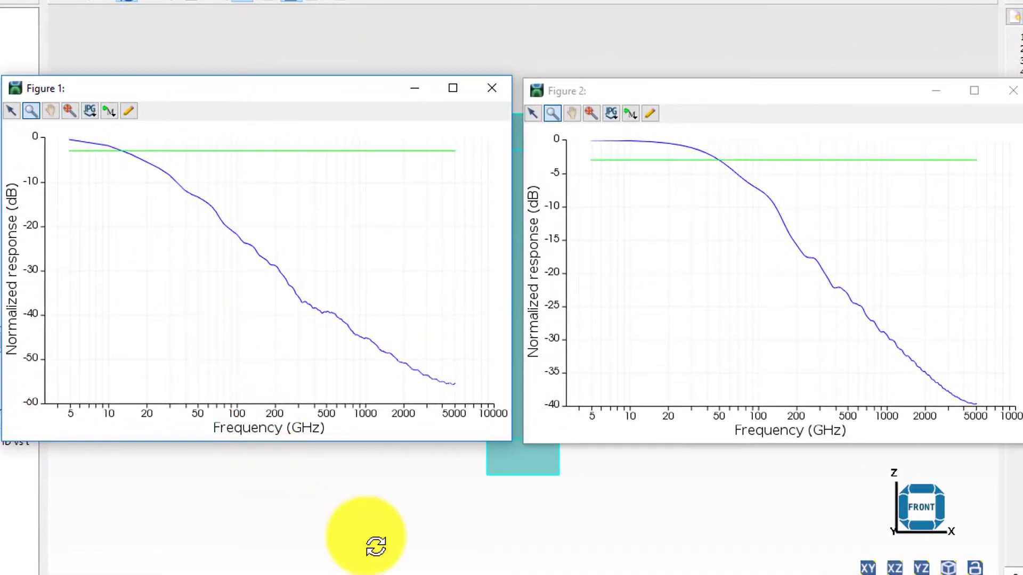